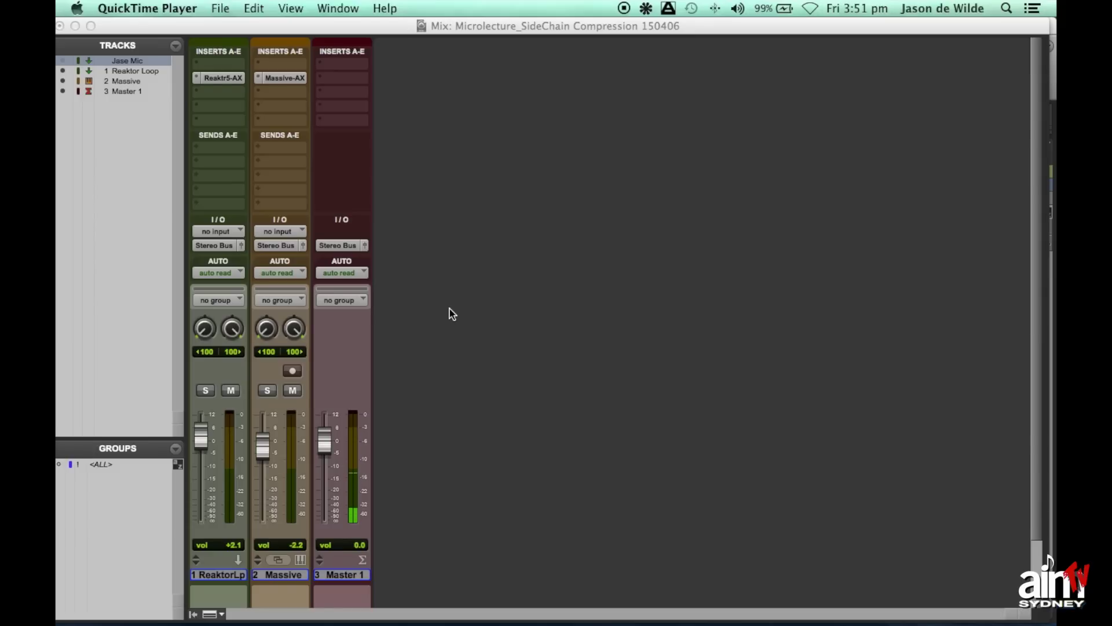
Audition the ReaktorLp loop and Massive tracks soloed together, then unsolo both and select Massive.
click(206, 391)
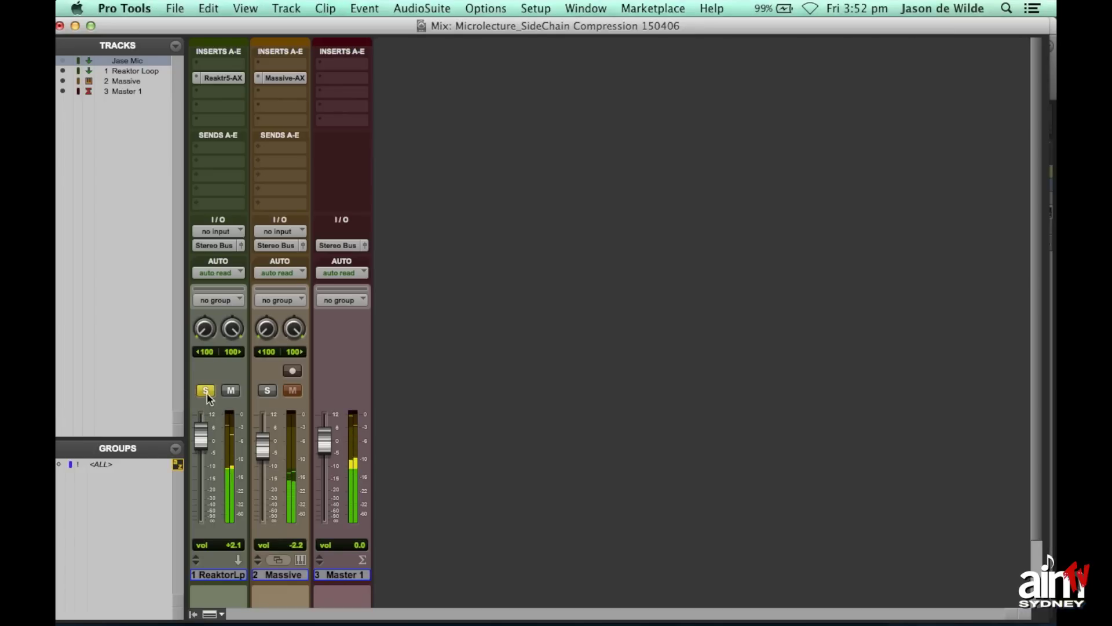
click(268, 390)
click(206, 391)
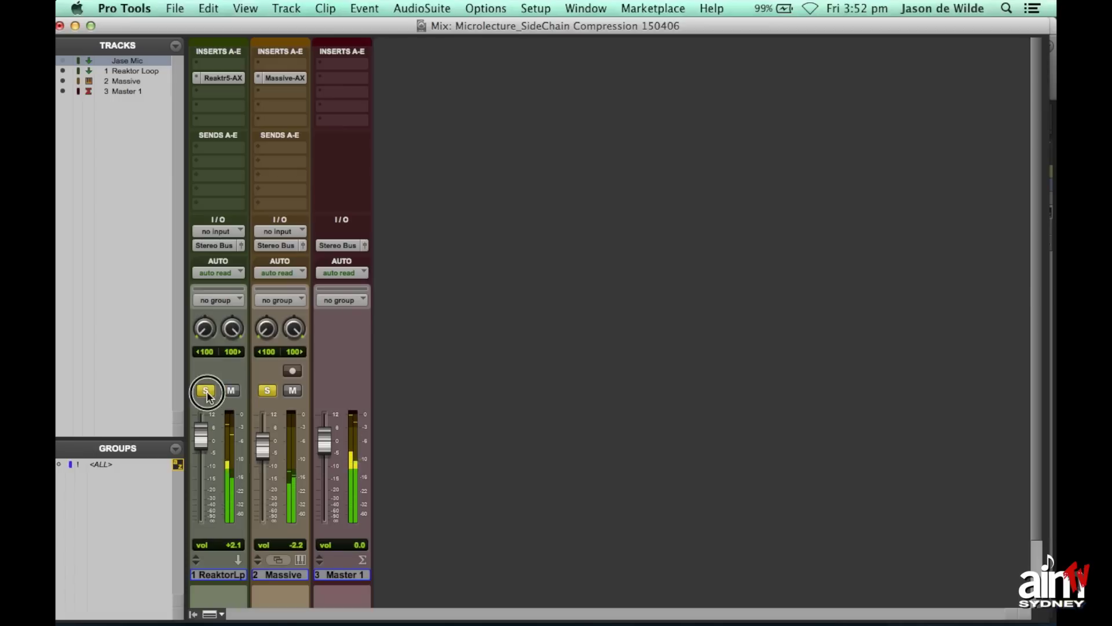
click(268, 391)
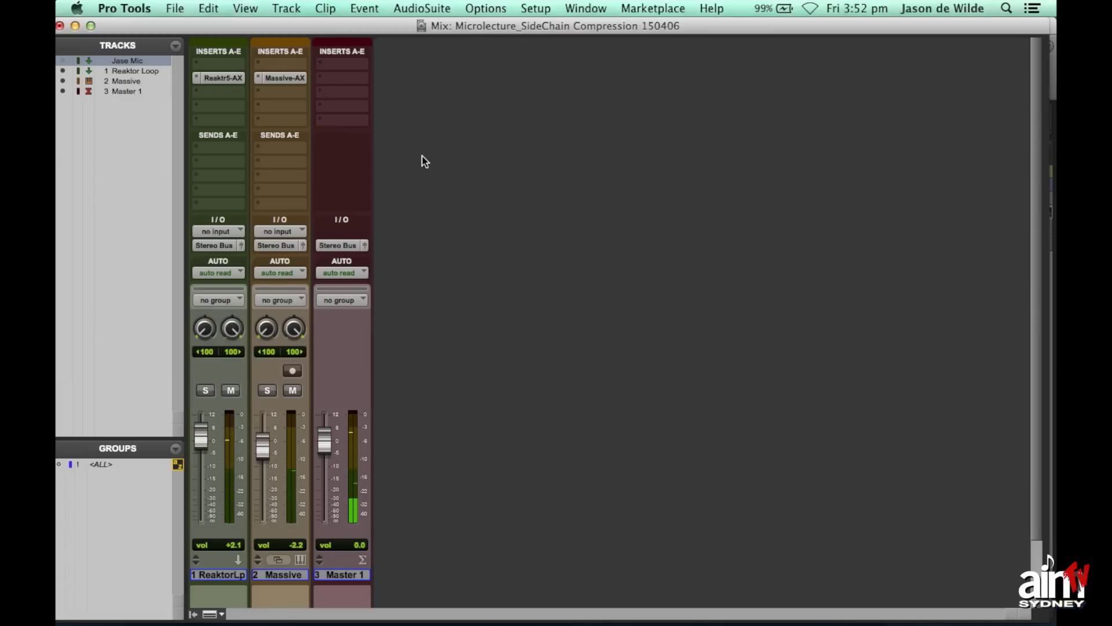
click(279, 577)
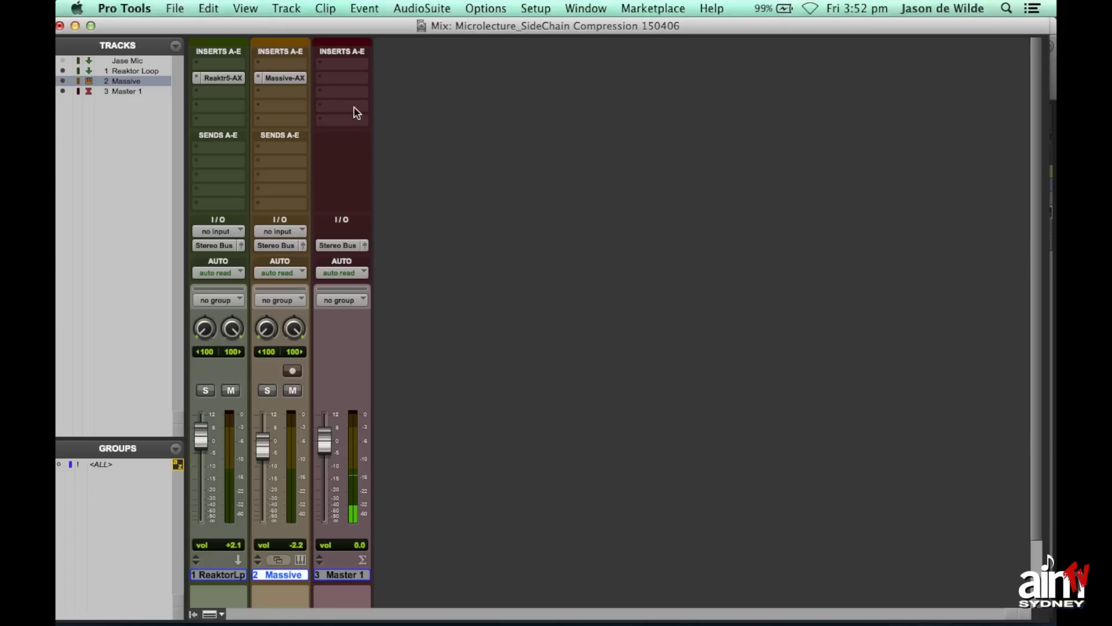
Insert a stereo Dyn3 Compressor/Limiter on Massive's first insert and position its window.
click(279, 91)
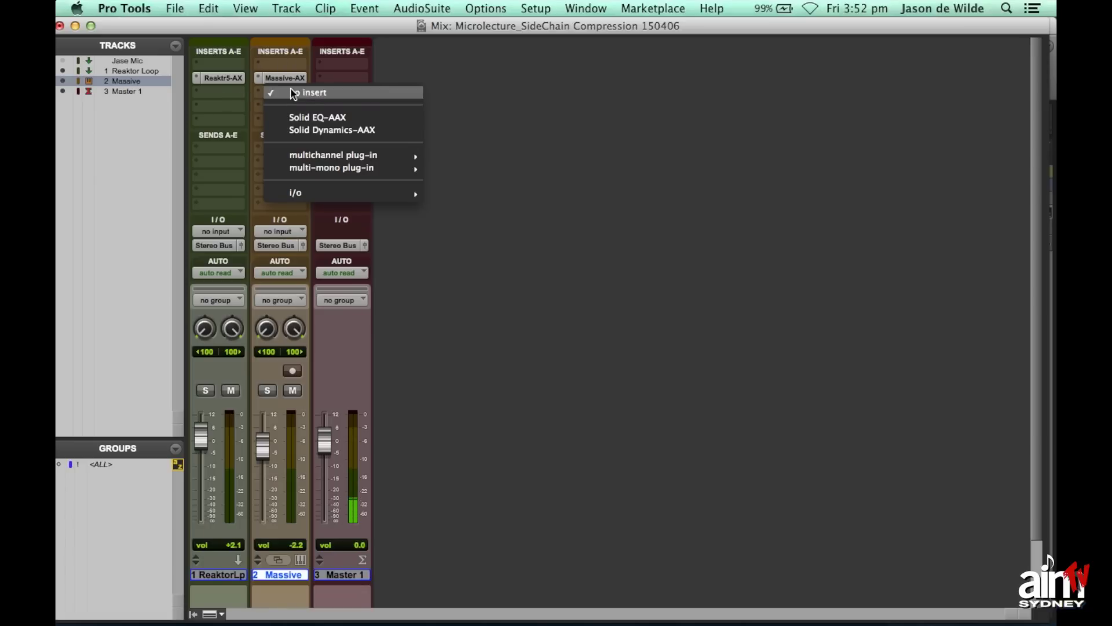
mouse_move(348, 155)
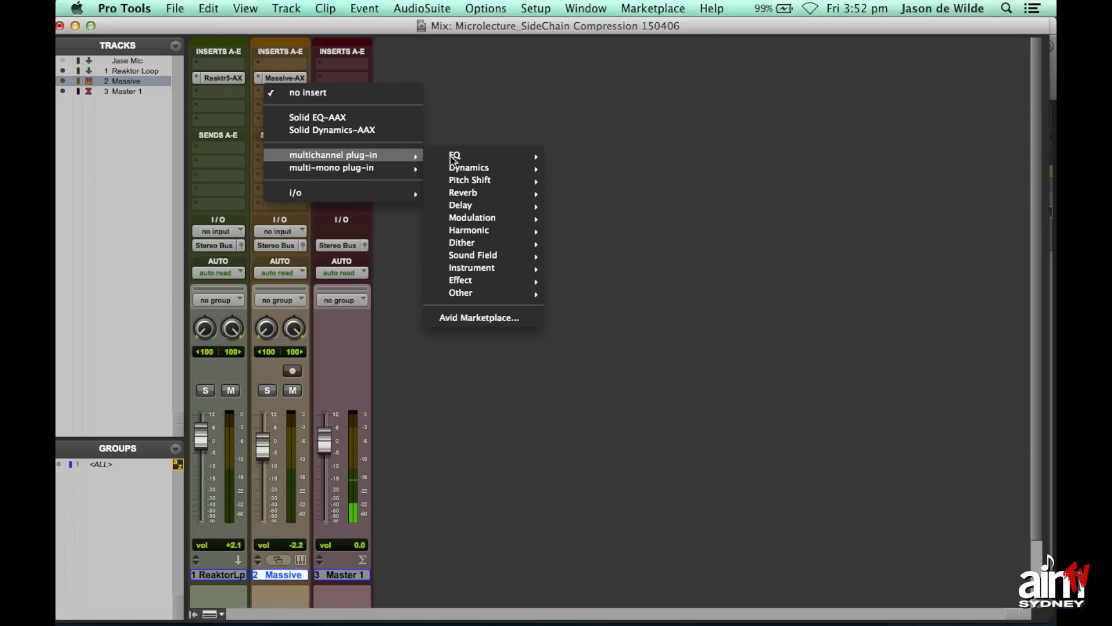
mouse_move(467, 181)
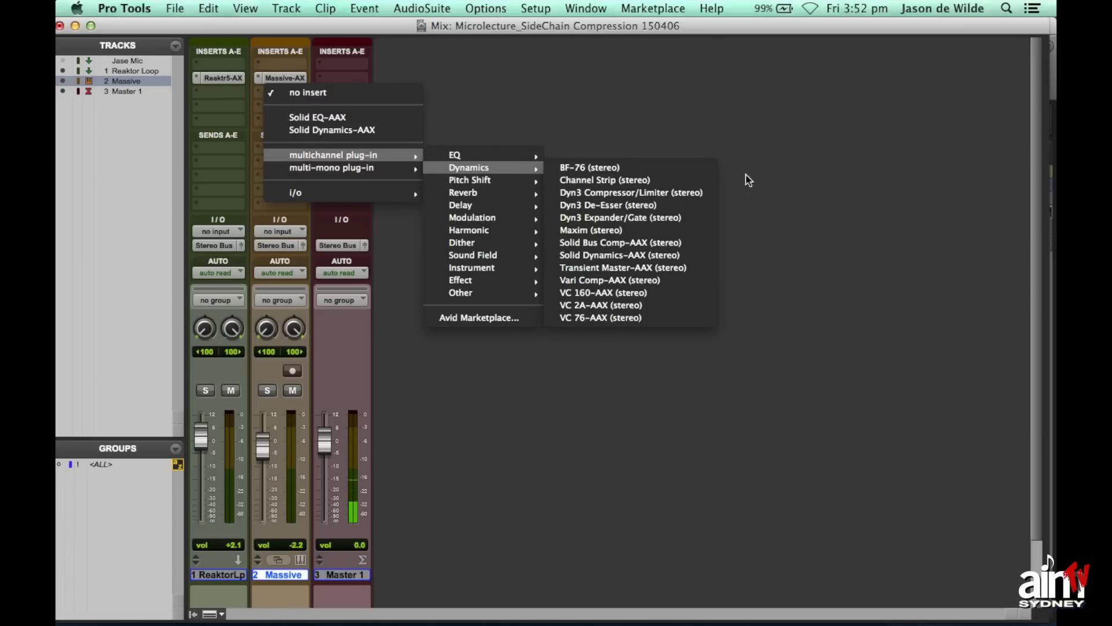
click(581, 197)
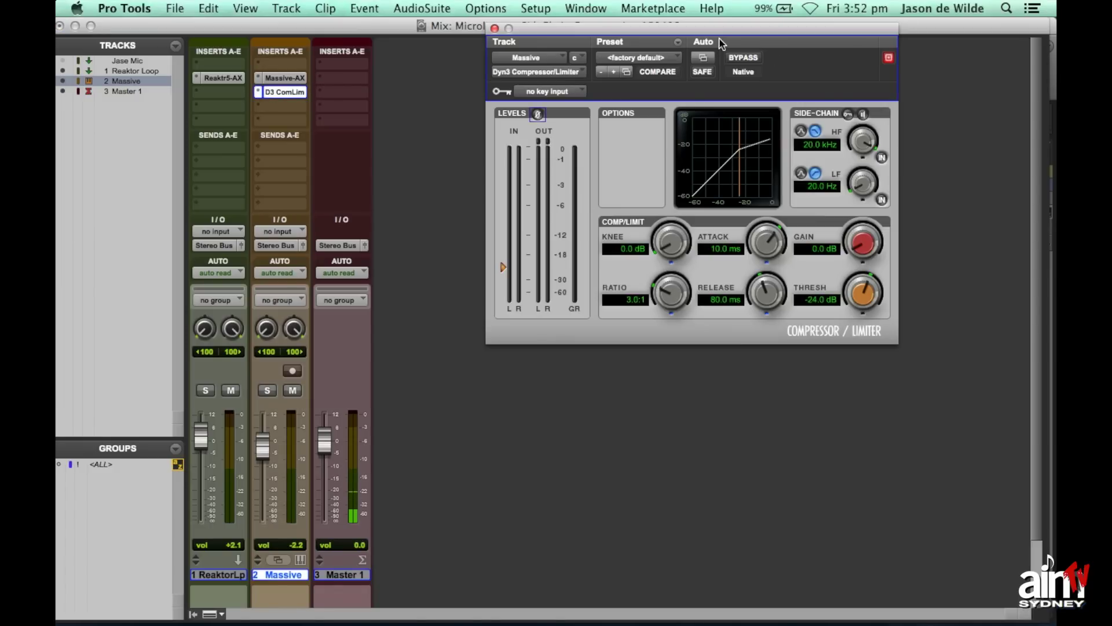
drag(714, 30, 688, 67)
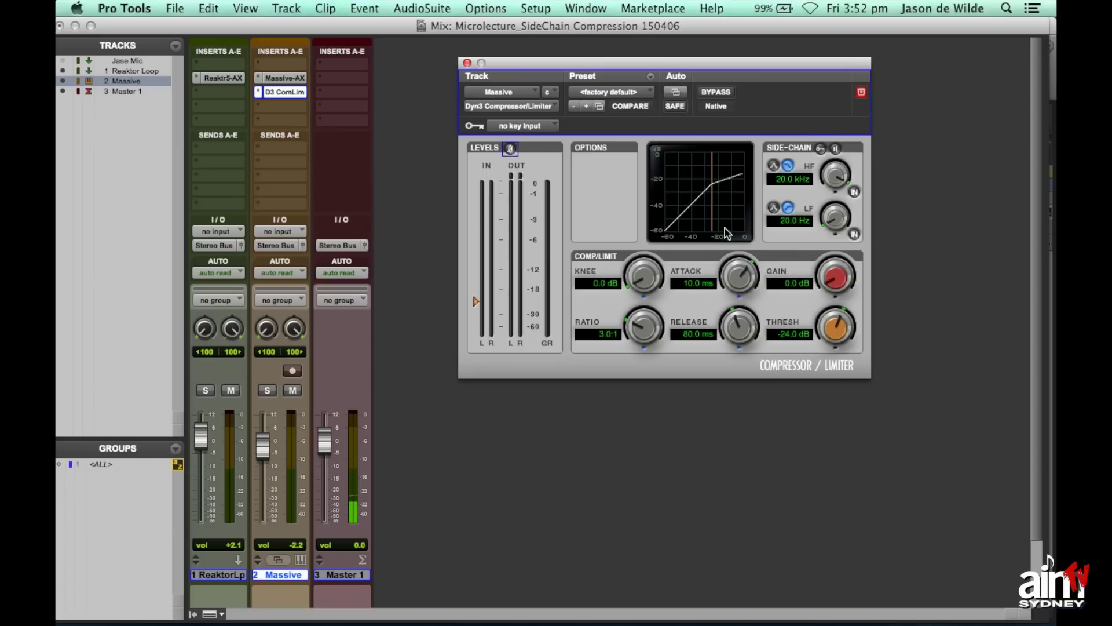
With playback running, enable the Dyn3 external side-chain key and choose Bus 9 as key input.
key(space)
click(820, 149)
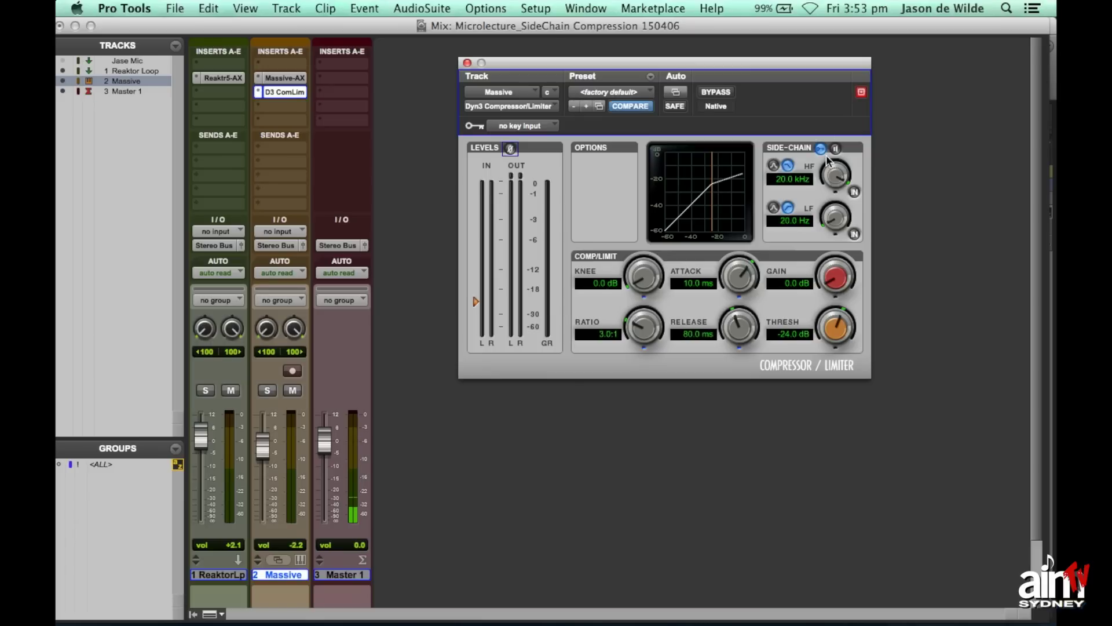
click(525, 126)
drag(525, 133, 640, 293)
drag(595, 69, 694, 64)
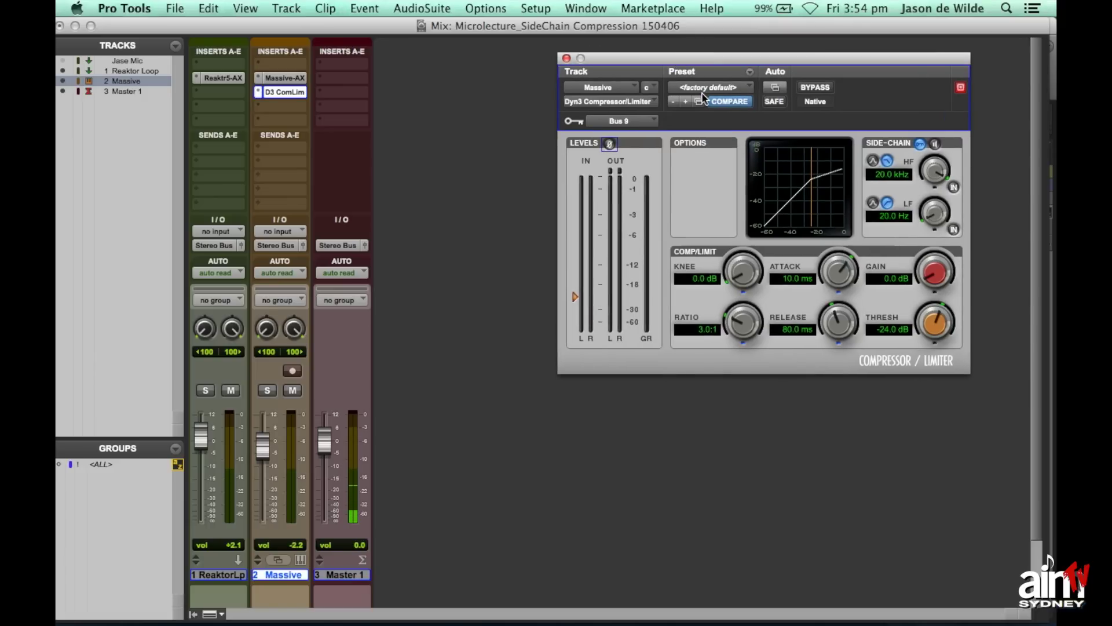
Add a send from the ReaktorLp track to Bus 9 (Mono).
click(219, 575)
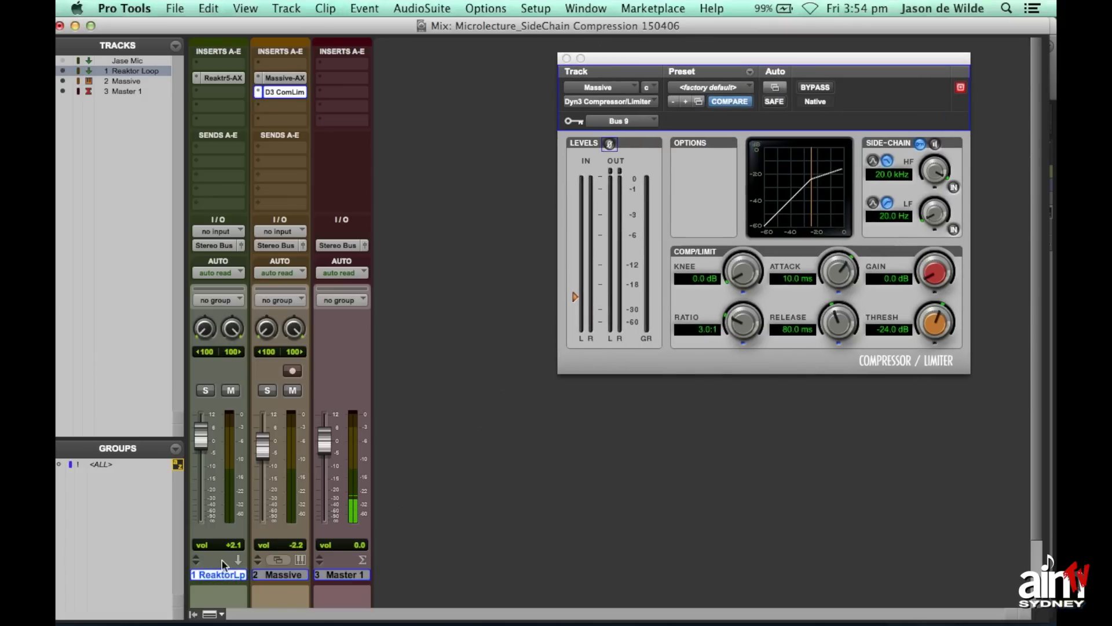
click(206, 147)
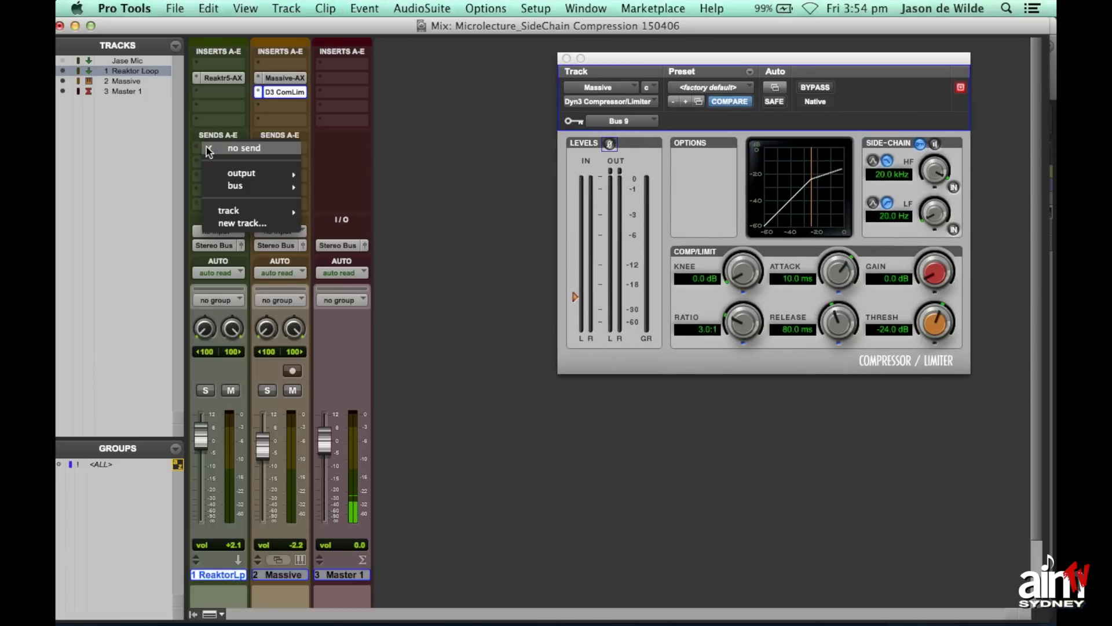
mouse_move(234, 190)
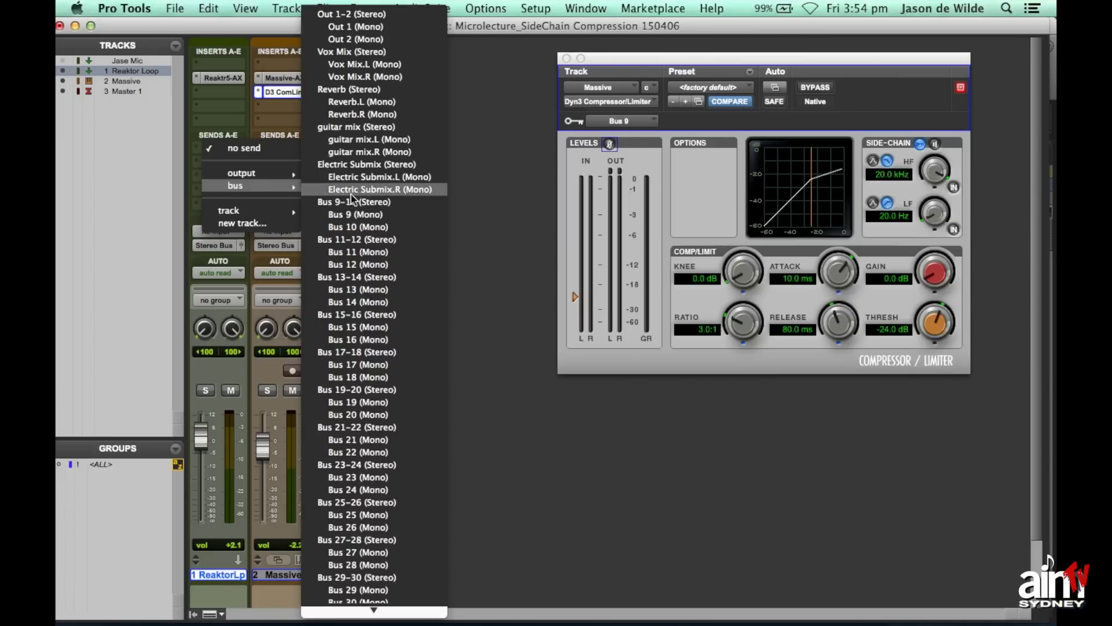
click(365, 215)
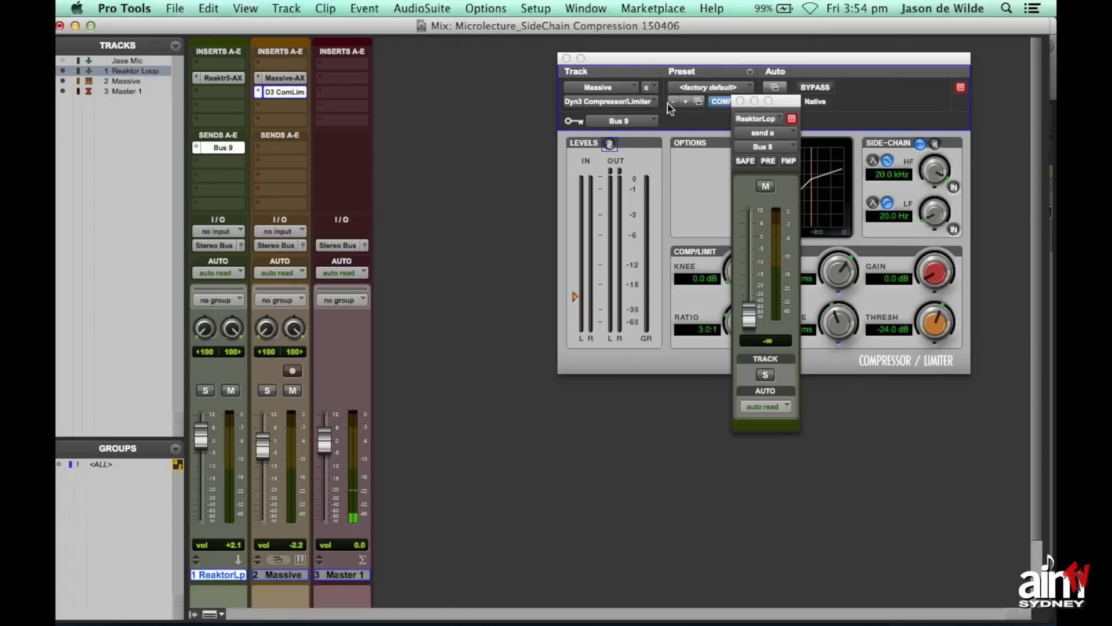
drag(790, 101, 486, 73)
Rename the Bus 9 send to 'Compression Trigger'.
right_click(232, 149)
click(240, 186)
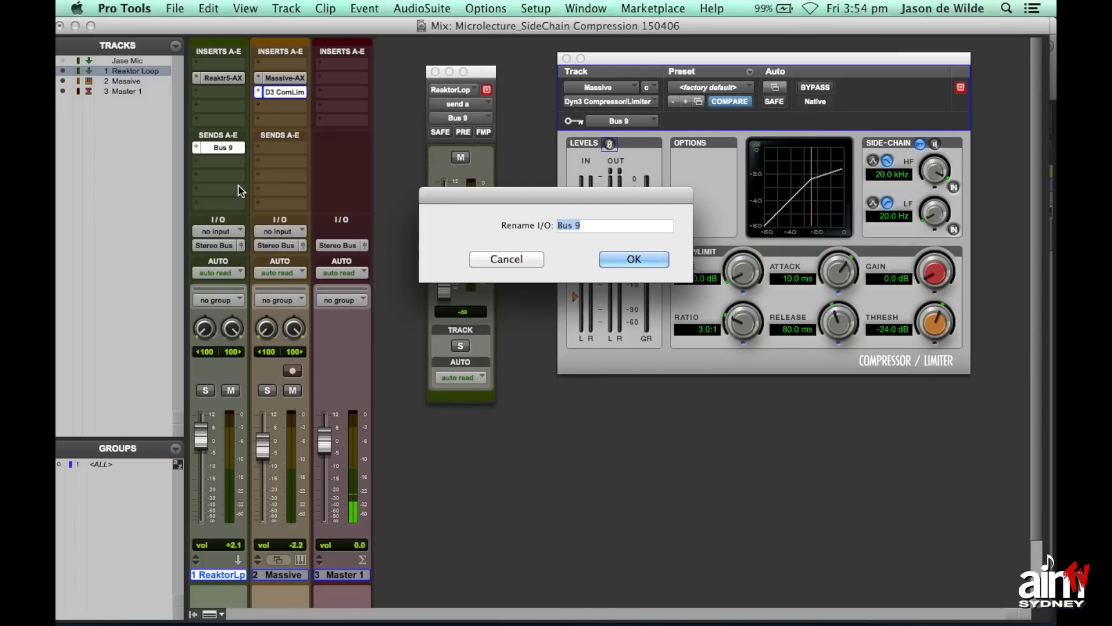
text(Compression Trigger)
key(Return)
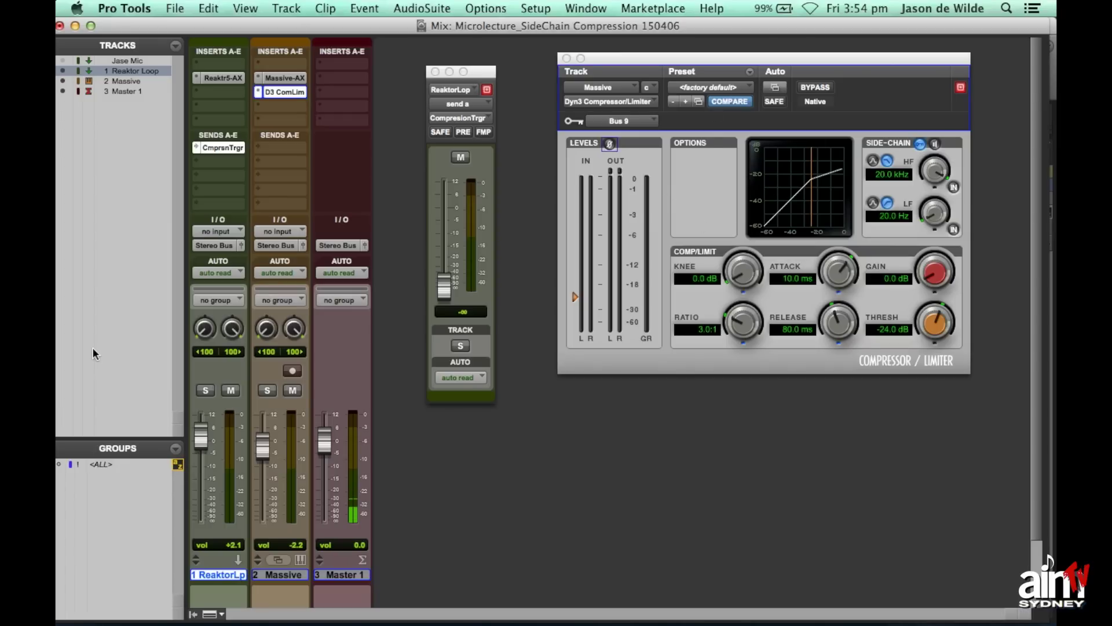
Ride the ReaktorLp send fader up and down while listening, settling it at -8.0 dB.
drag(444, 285, 445, 211)
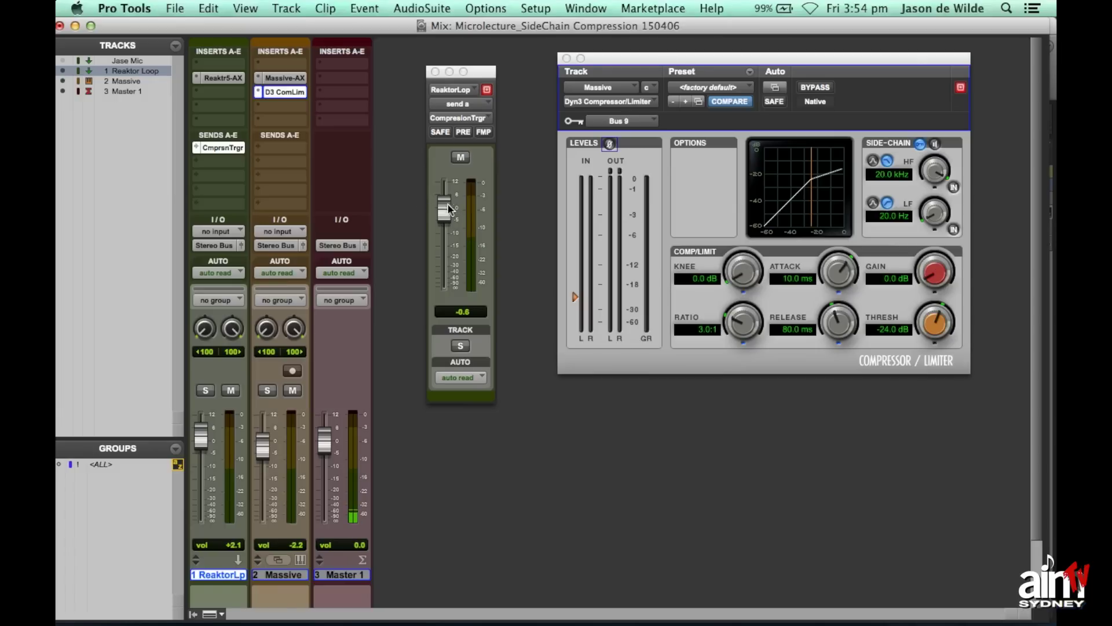
drag(446, 214, 441, 294)
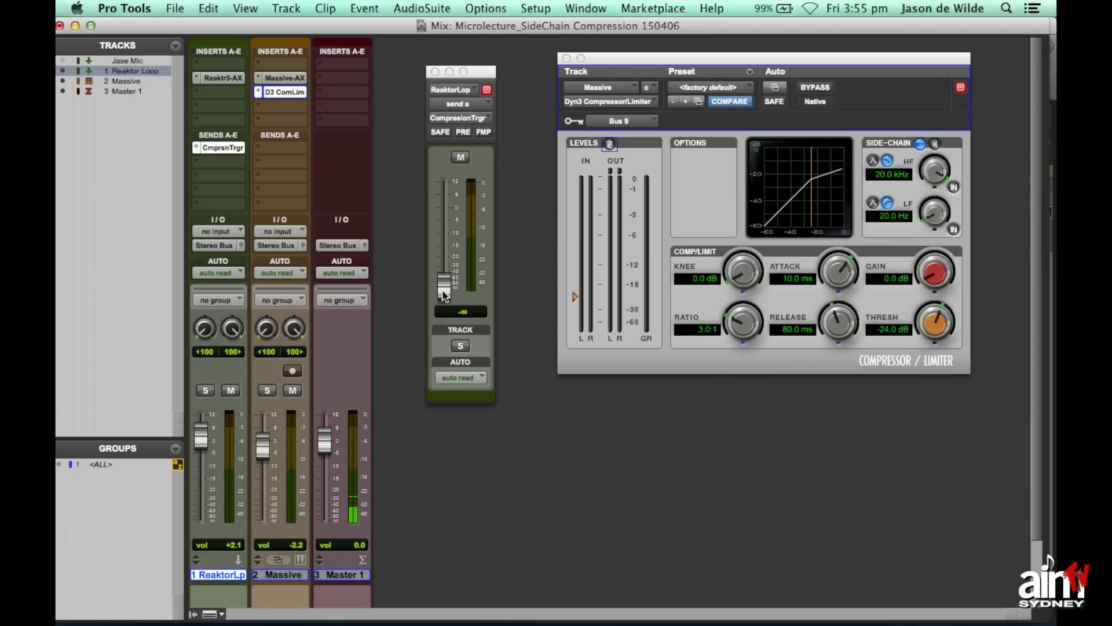
drag(444, 295, 443, 227)
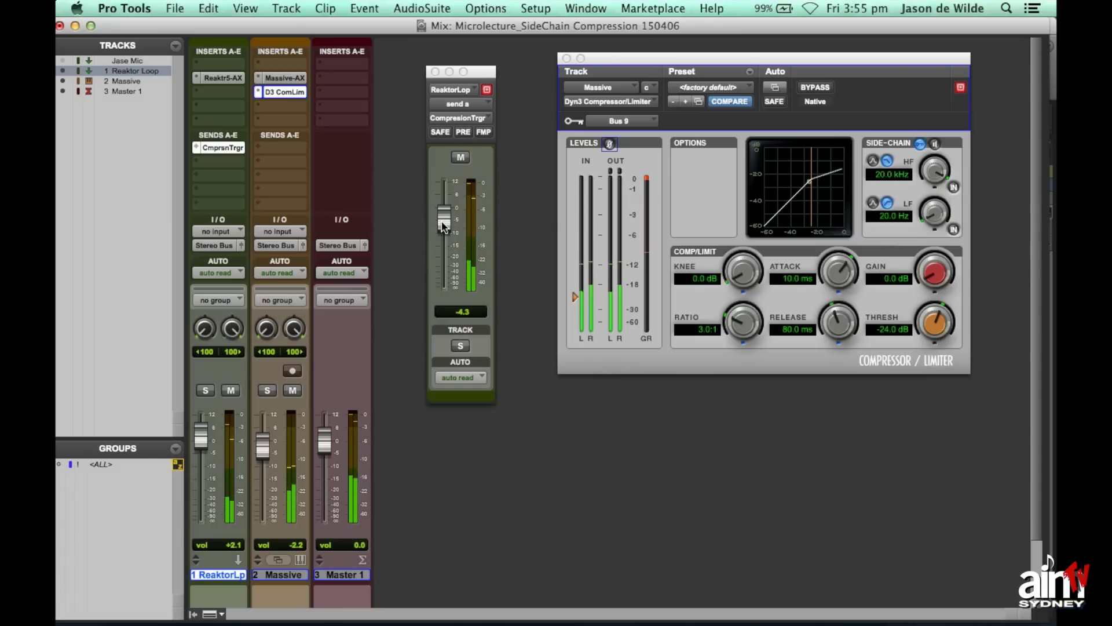
click(443, 226)
drag(442, 223, 441, 228)
drag(438, 285, 447, 235)
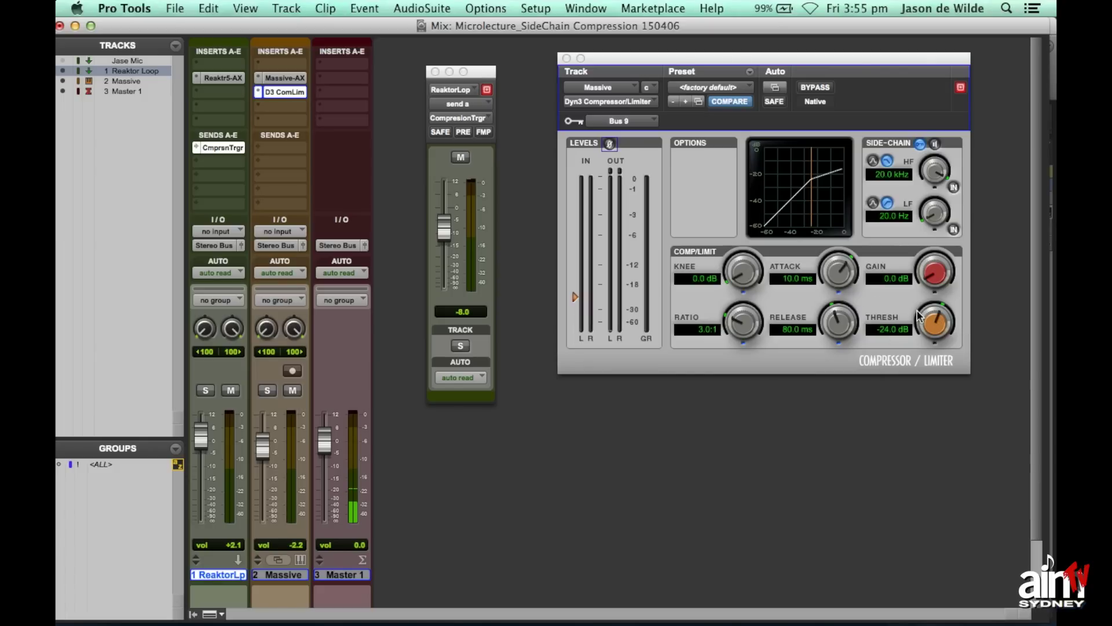
In the Dyn3 window, lower THRESH to -36.2 dB, RELEASE to 66.6 ms and ATTACK to 6.5 ms.
drag(935, 324, 927, 366)
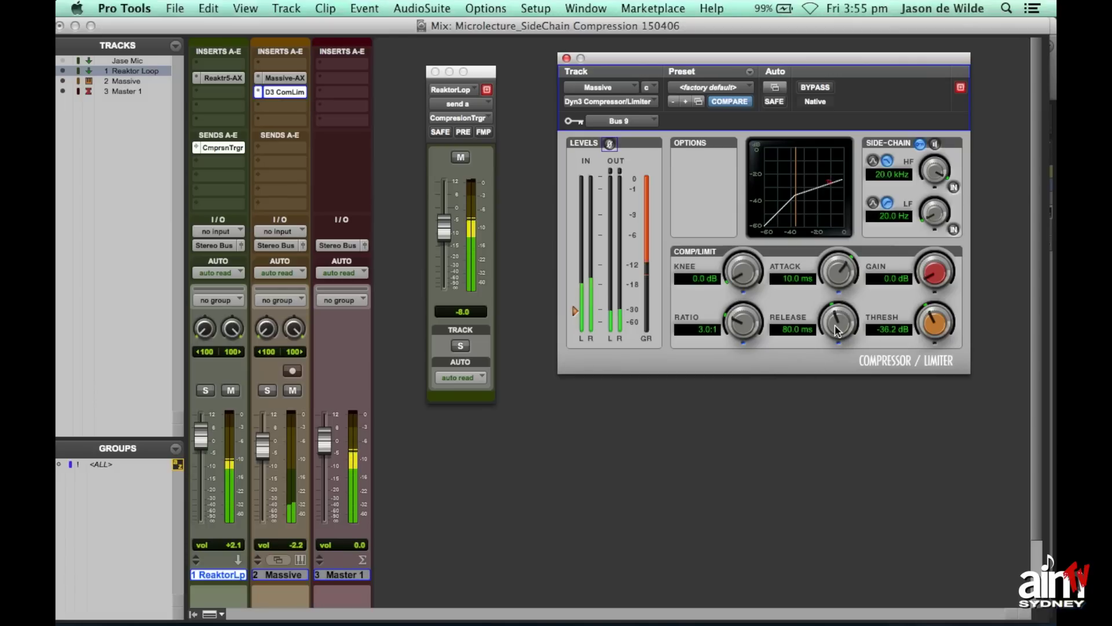
drag(841, 328, 838, 335)
drag(837, 285, 837, 296)
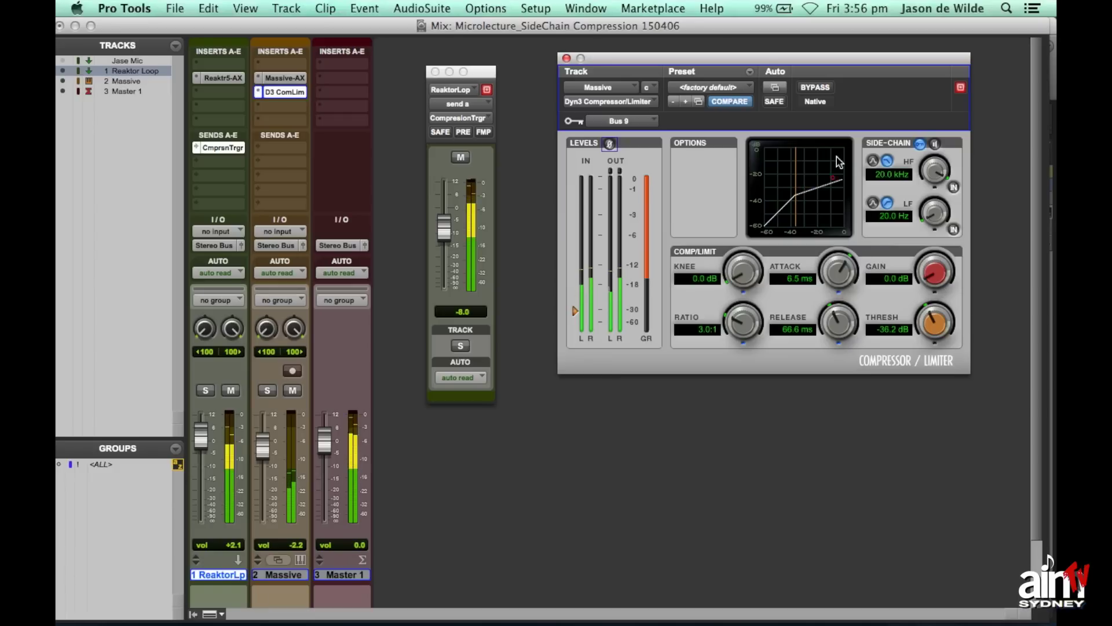
click(815, 88)
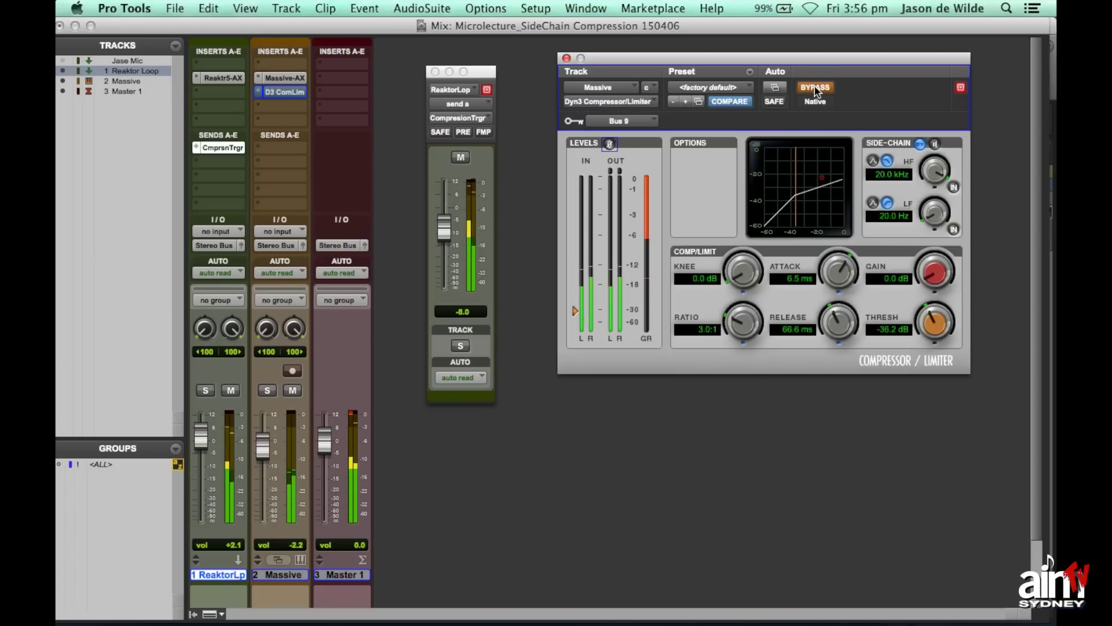
click(815, 88)
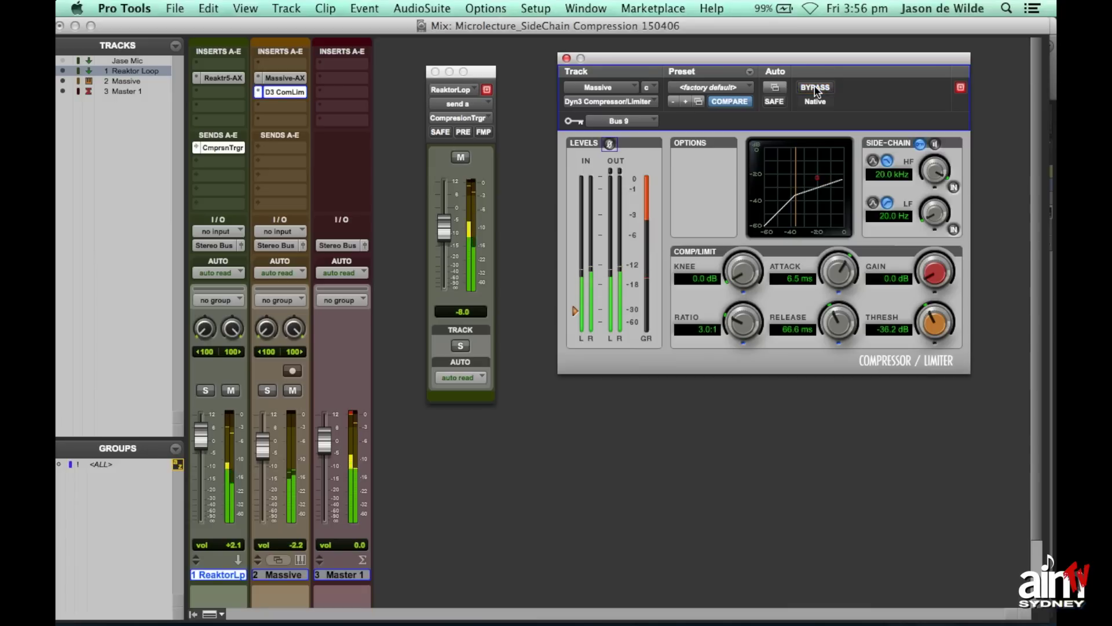